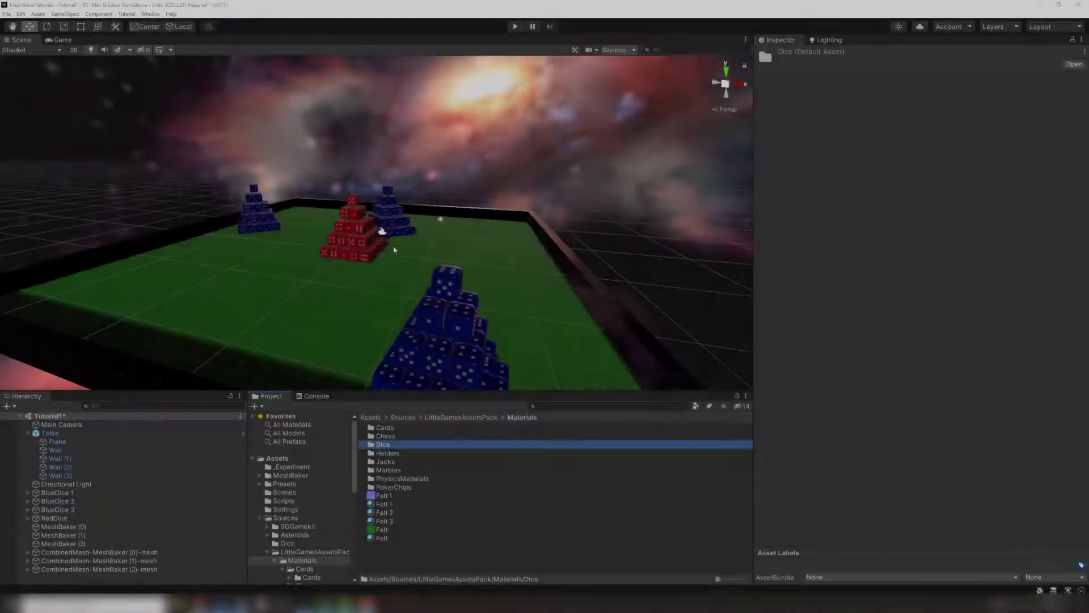
Add a MeshBaker (0) object to the Tutorial1 dice scene from the GameObject > Mesh Baker menu
alt+drag(311, 267, 401, 217)
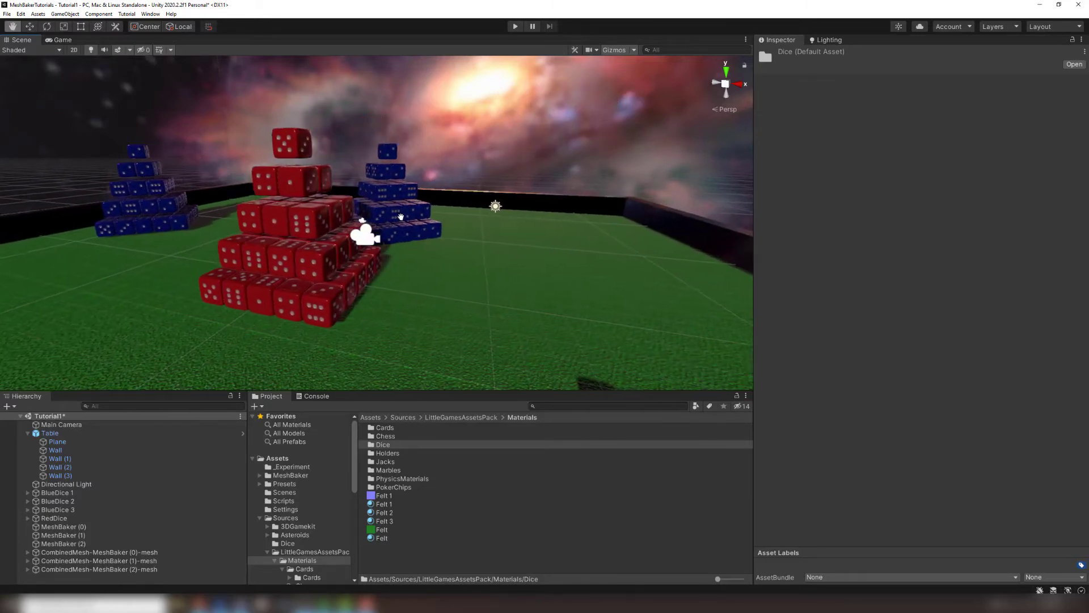
scroll(401, 217, down, 10)
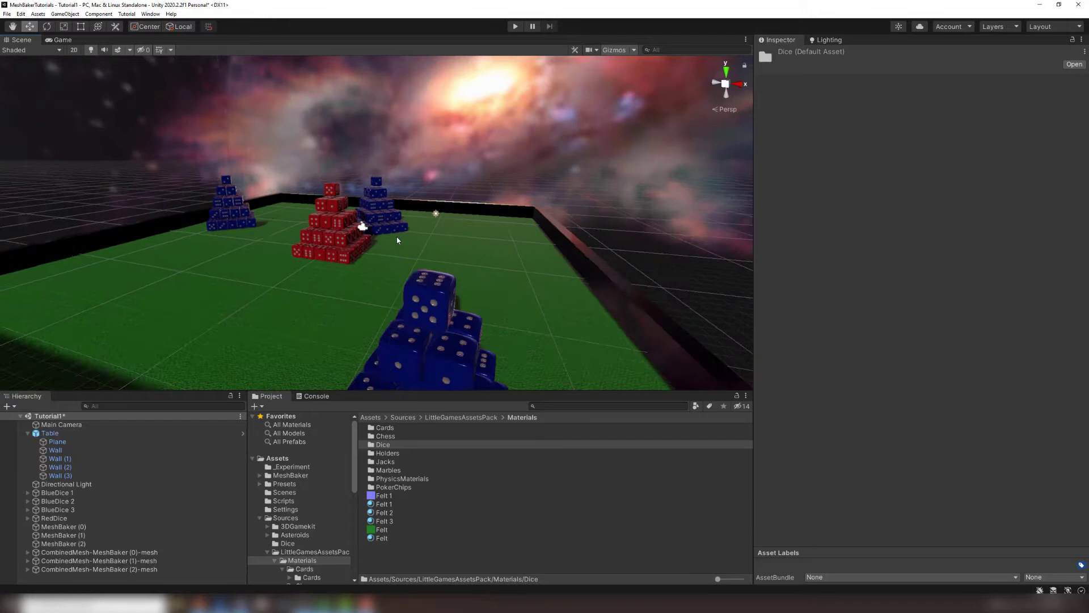
middle_drag(397, 240, 420, 210)
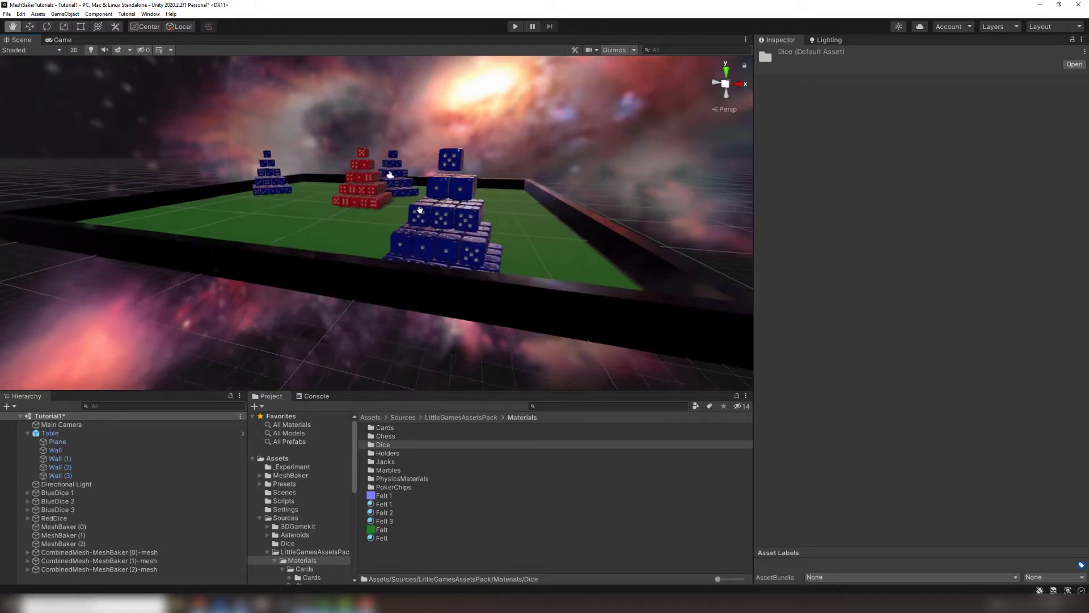
alt+drag(419, 210, 597, 247)
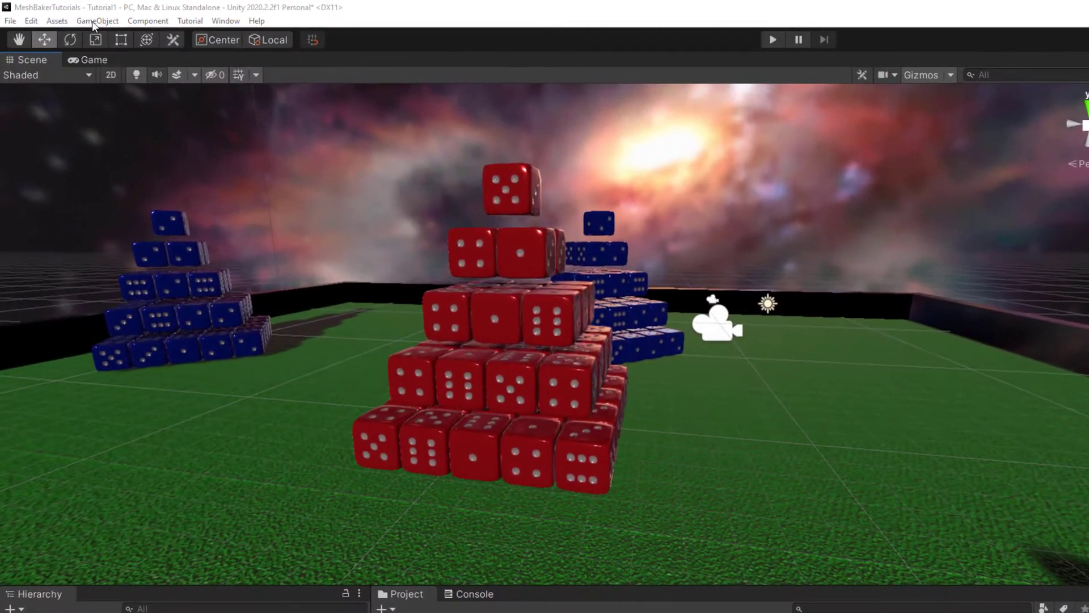
click(92, 21)
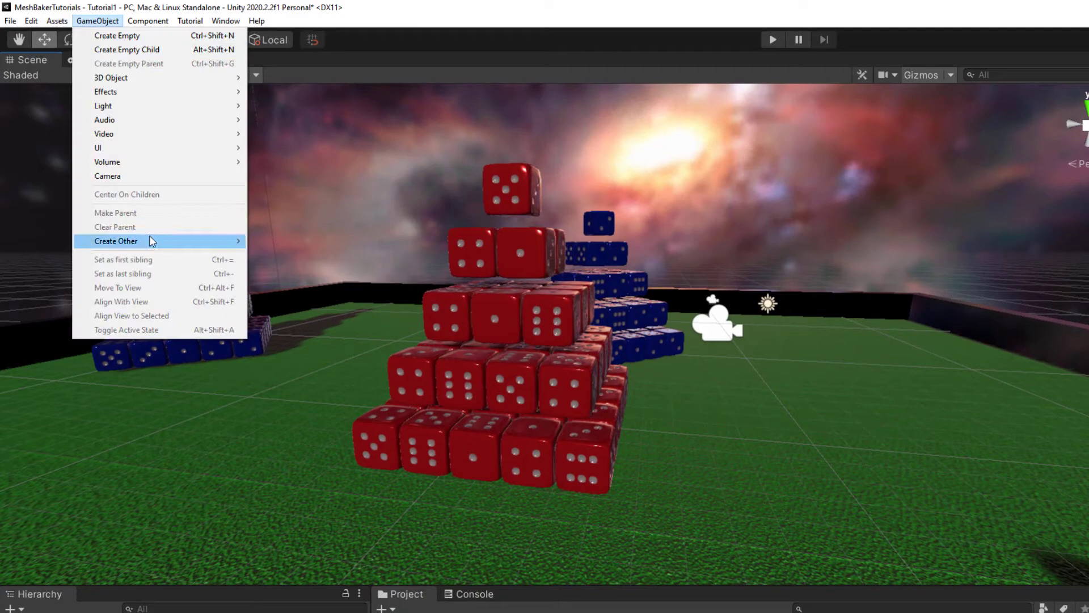
mouse_move(152, 241)
mouse_move(292, 241)
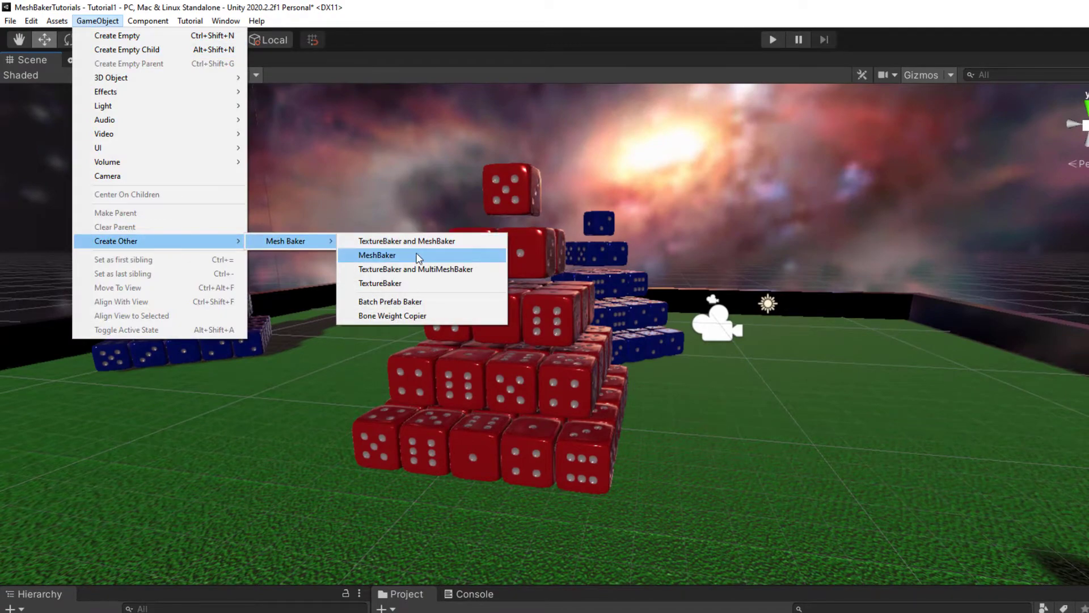
click(419, 257)
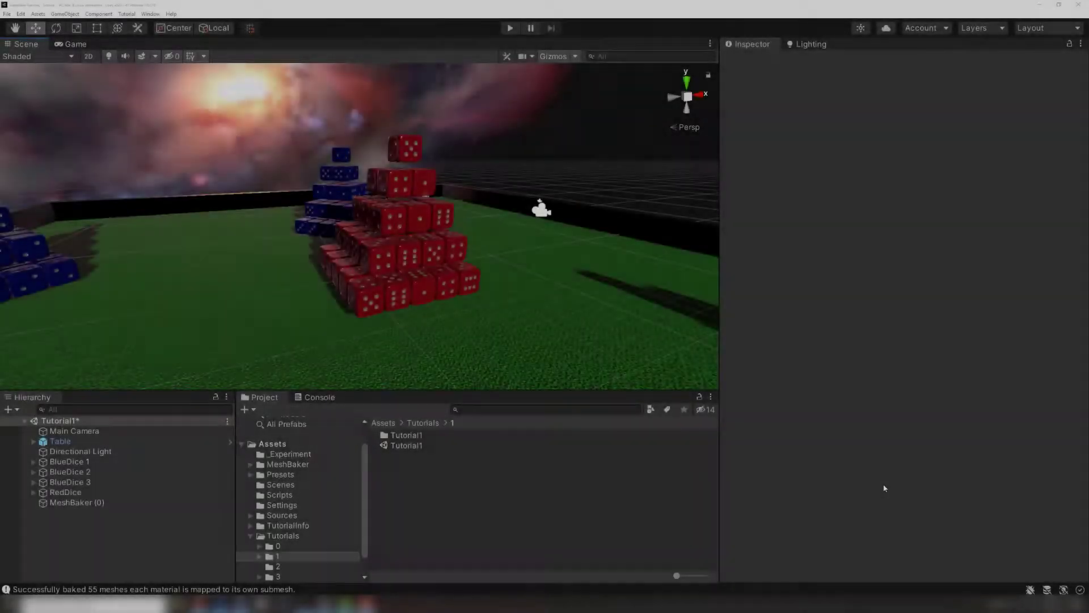
Select MeshBaker (0) and drag the RedDice objects and two extra pieces into its combine list
click(133, 503)
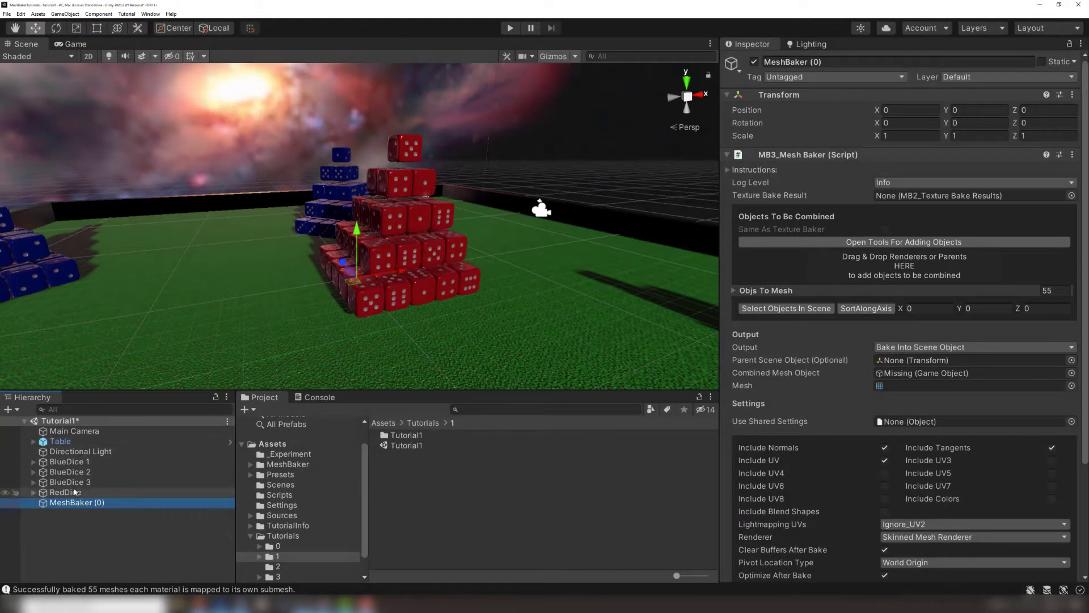
drag(833, 272, 833, 272)
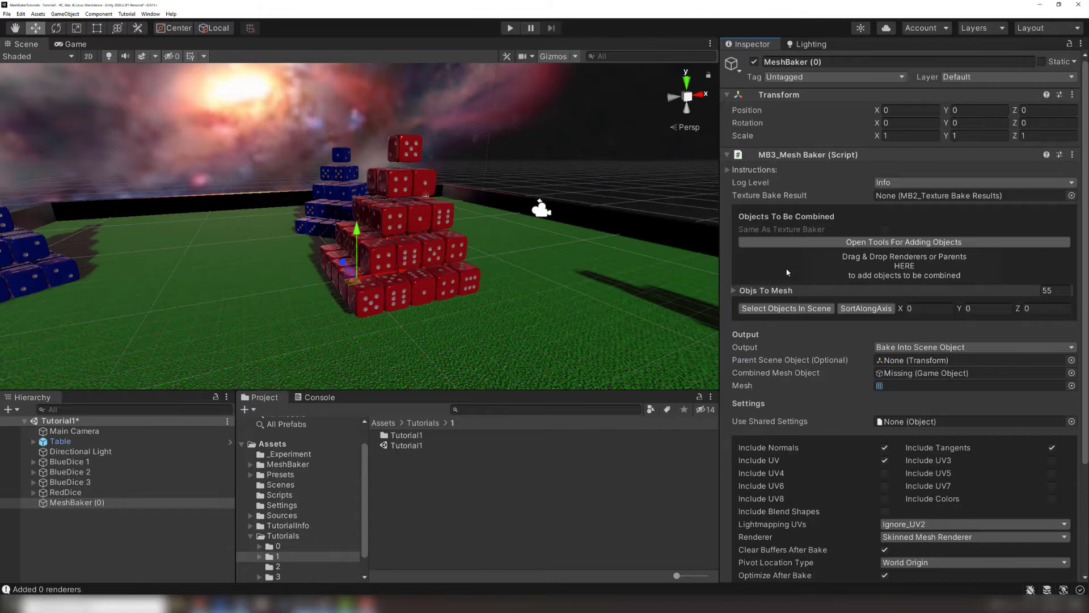
click(733, 291)
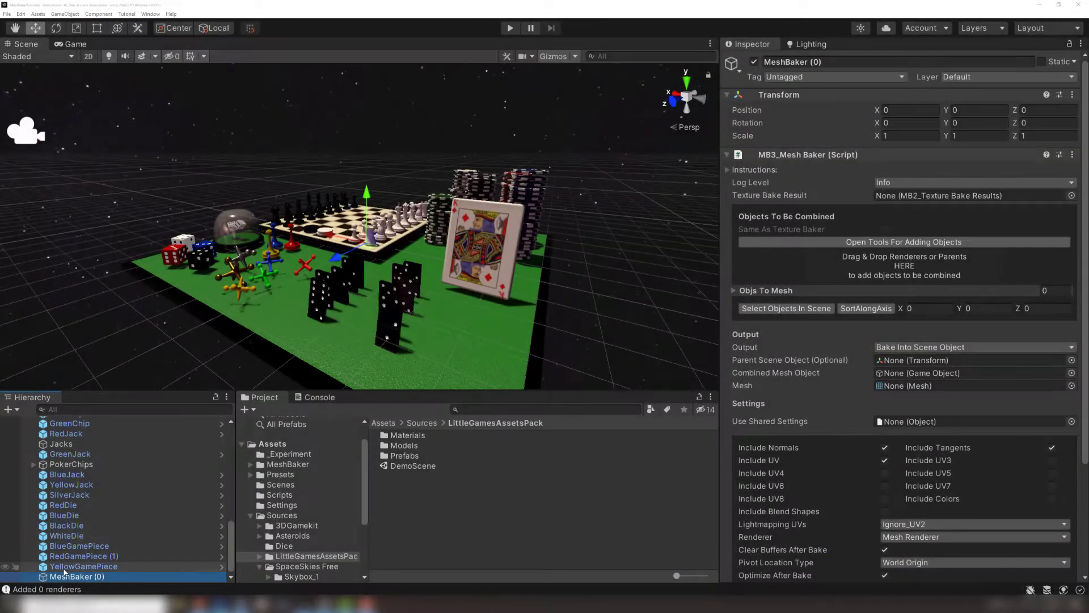
drag(65, 569, 923, 263)
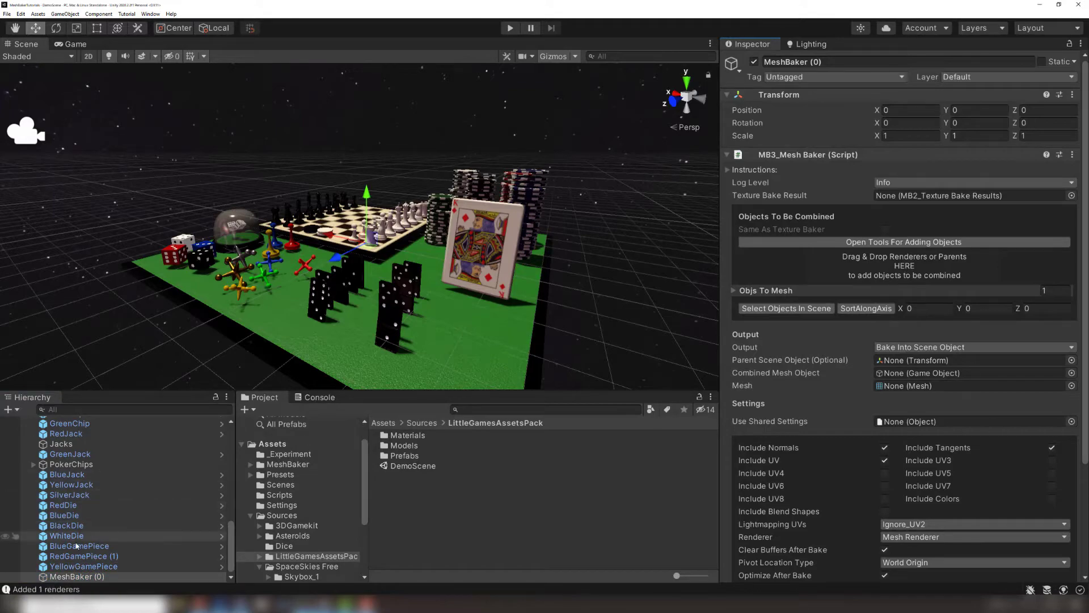
drag(74, 546, 902, 267)
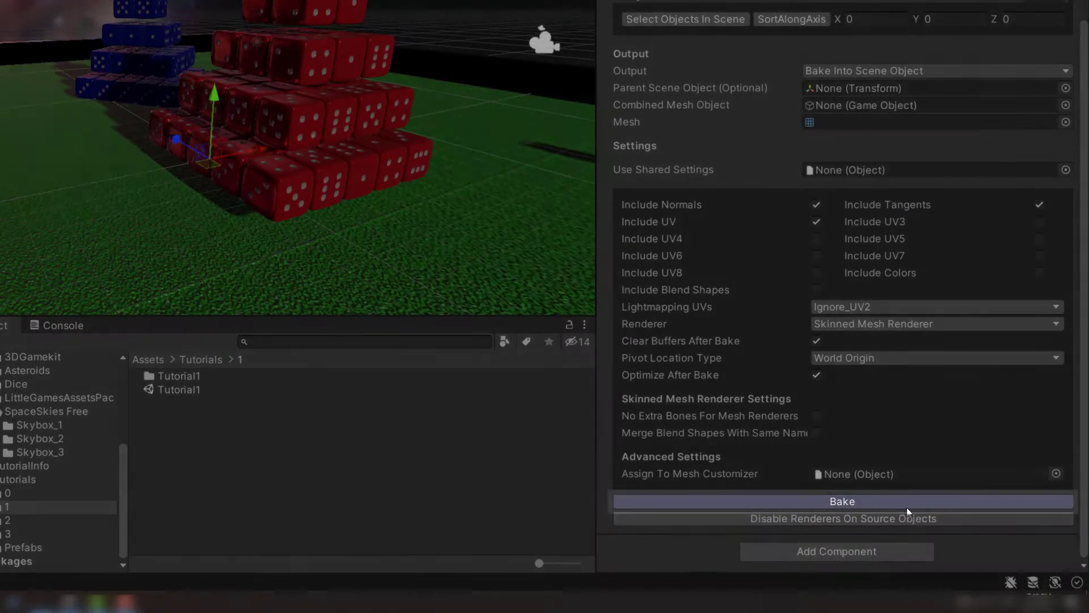
Bake the red dice and select the resulting CombinedMesh-MeshBaker (0)-mesh object
click(886, 503)
click(887, 502)
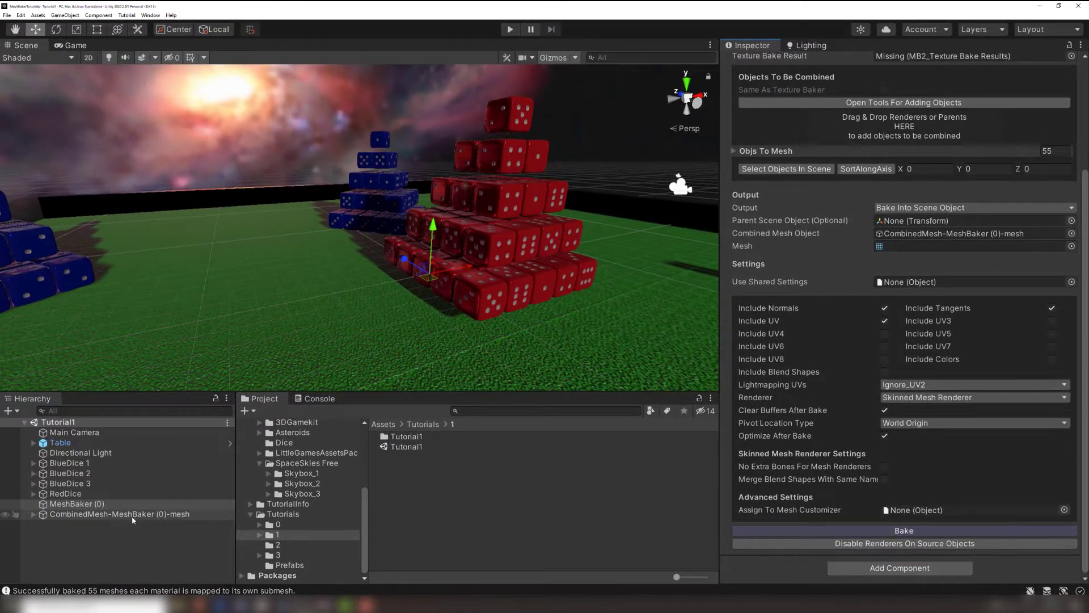
click(132, 514)
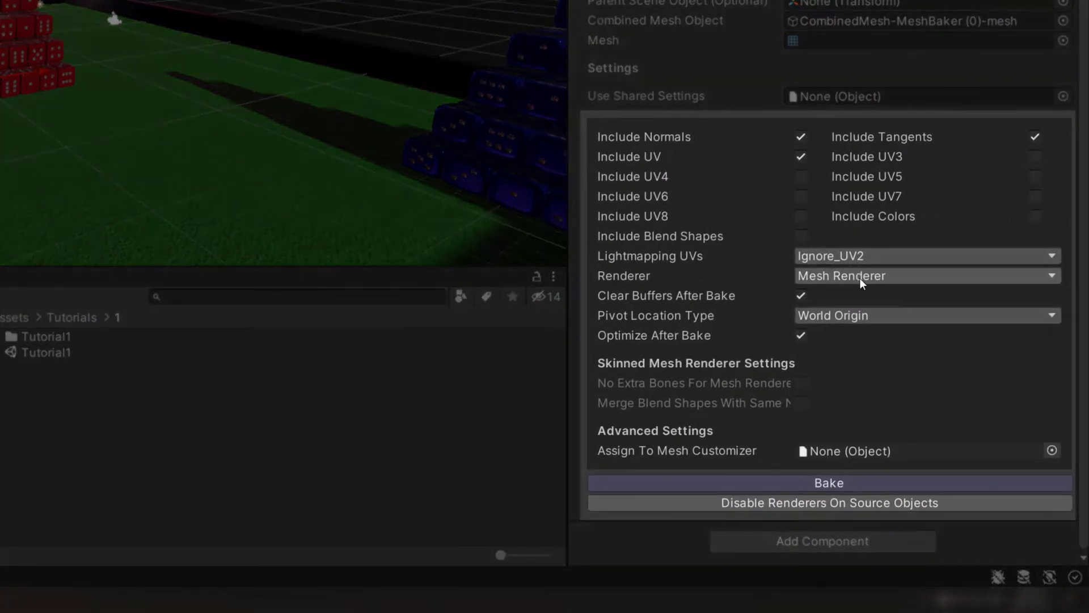
Switch the Renderer to Skinned Mesh Renderer and rebake the red dice
click(871, 293)
click(873, 308)
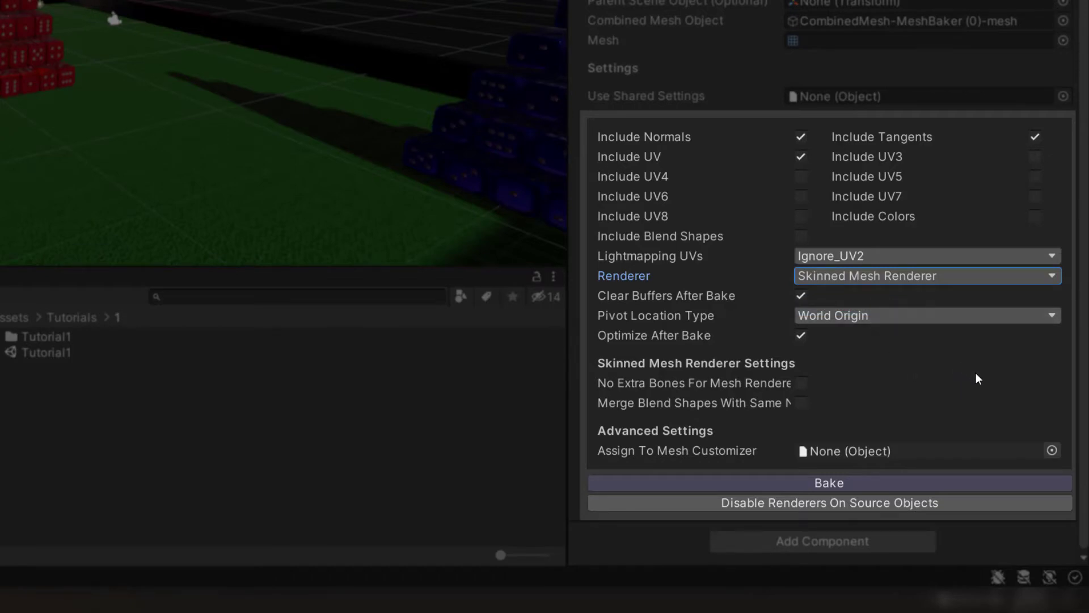
click(769, 481)
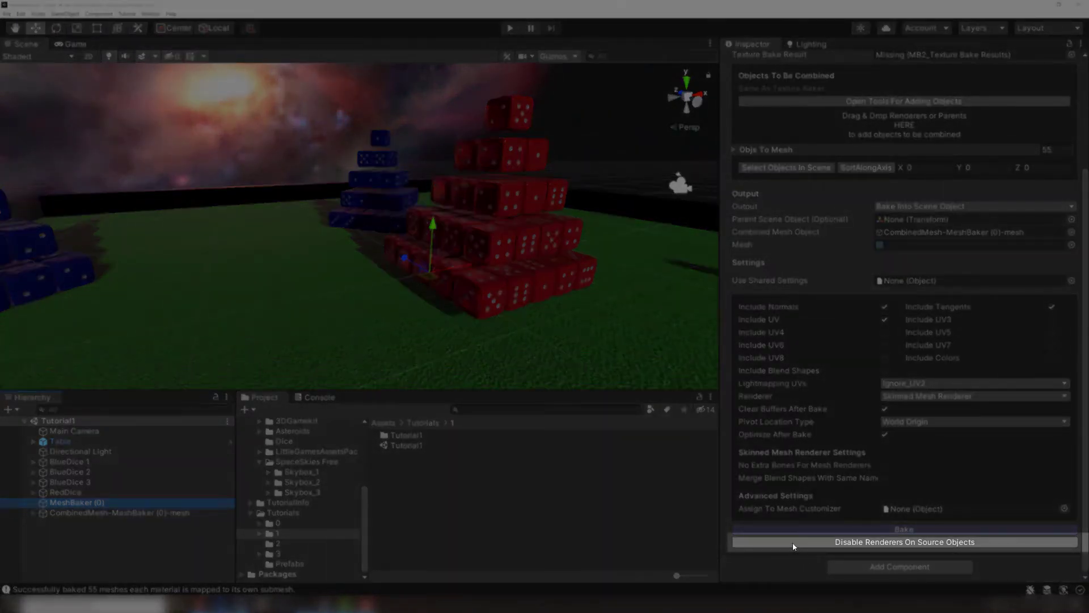
click(793, 542)
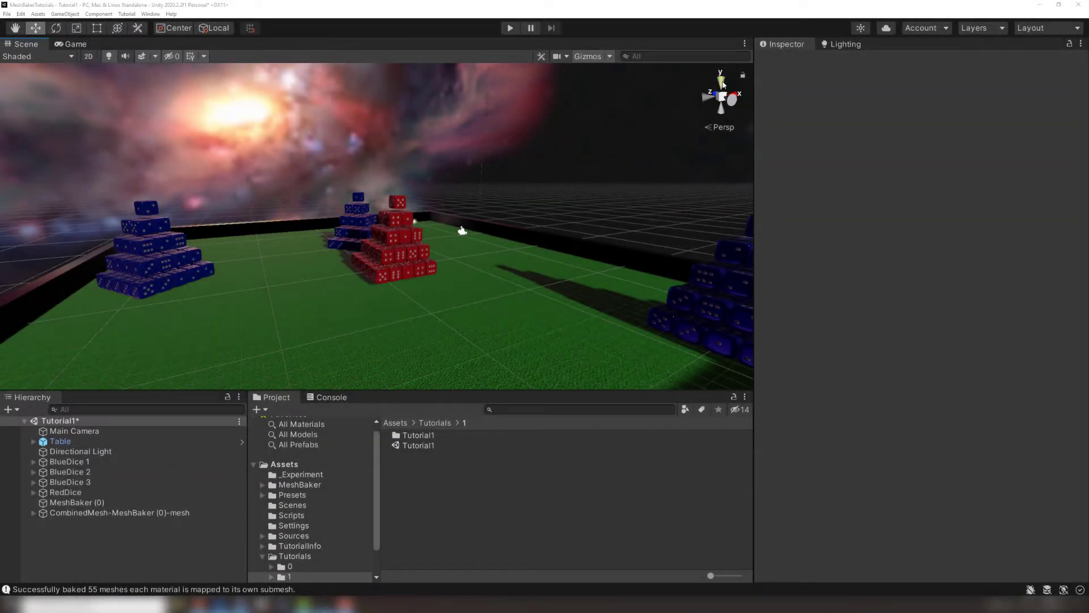
Switch to a top-down view, select the Main Camera, and pan across the table
click(721, 81)
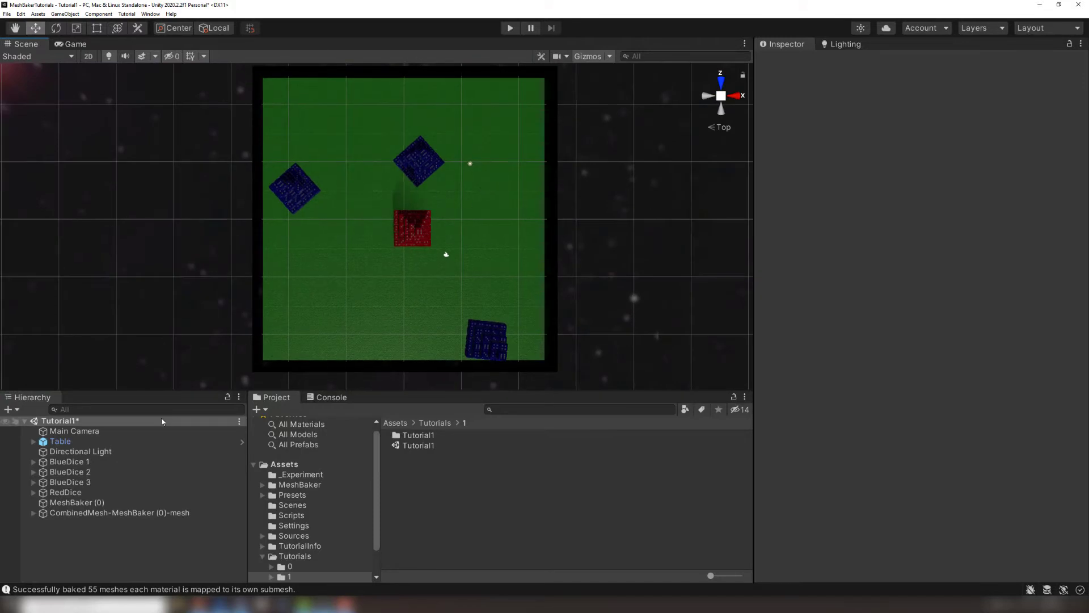
click(127, 432)
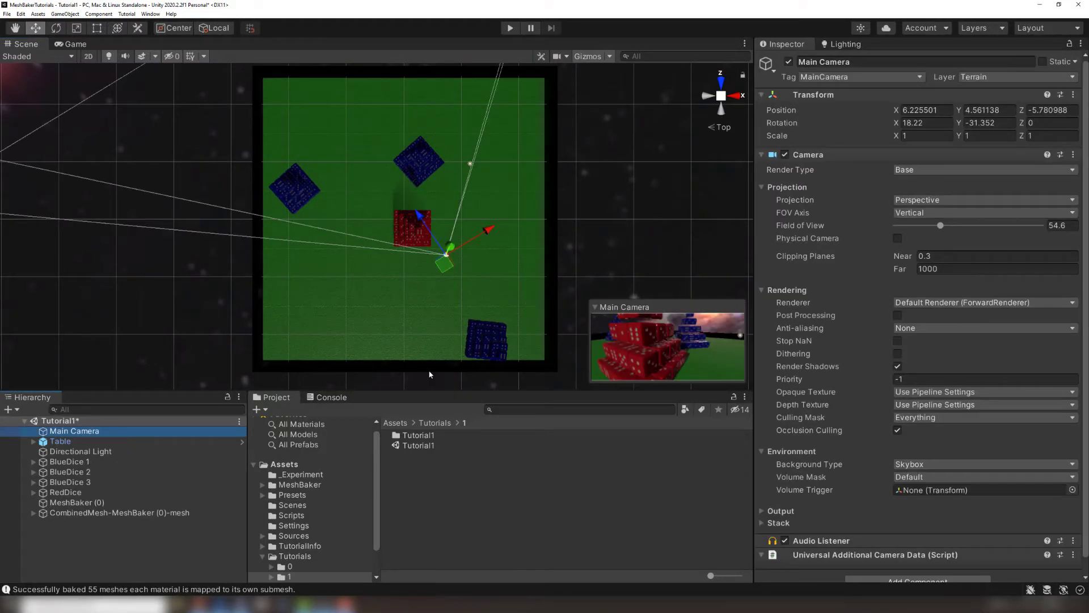
middle_drag(530, 352, 447, 359)
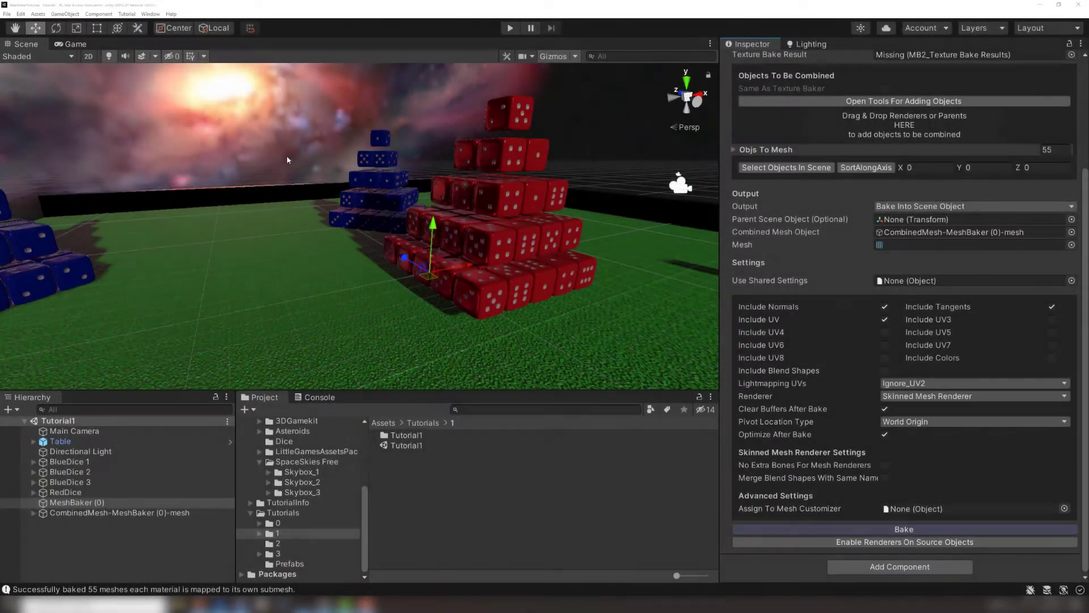
Create two more MeshBaker objects from the GameObject > Mesh Baker menu
click(65, 13)
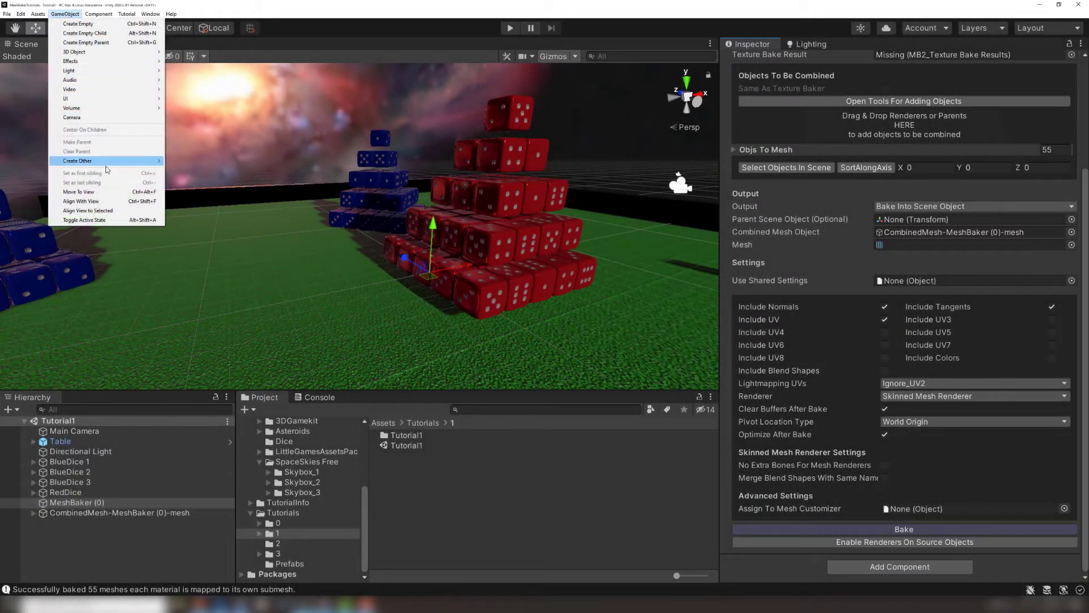
mouse_move(142, 166)
mouse_move(193, 160)
click(255, 170)
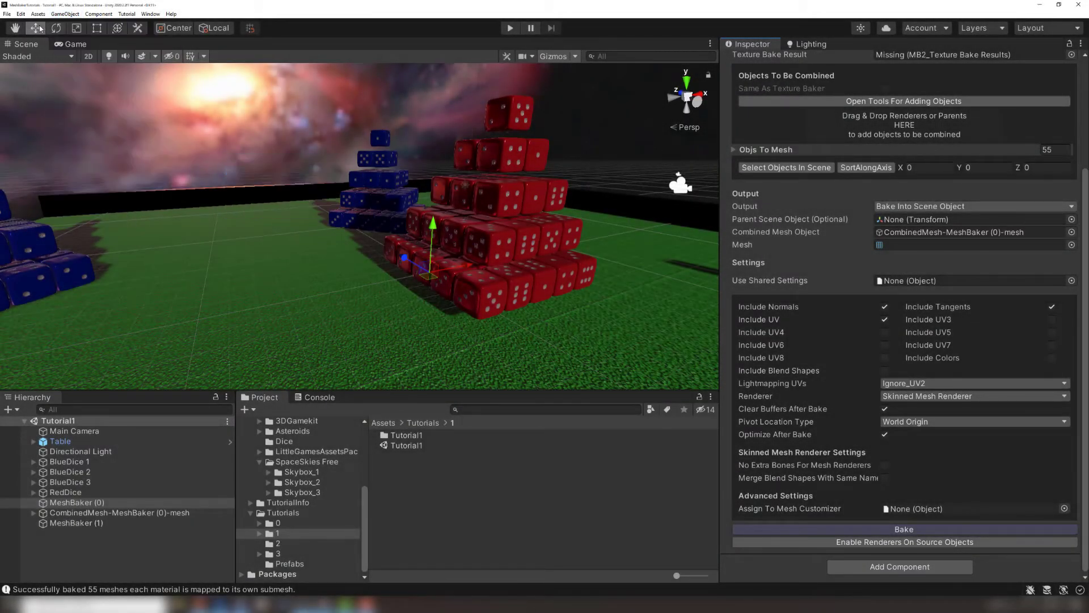
click(65, 13)
mouse_move(137, 161)
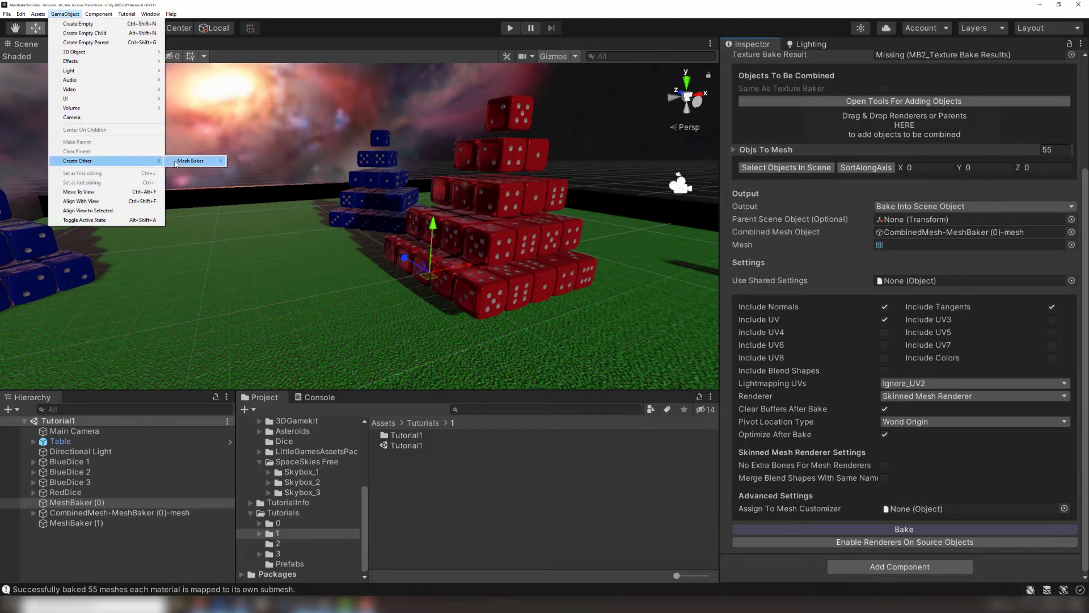
mouse_move(216, 165)
click(251, 169)
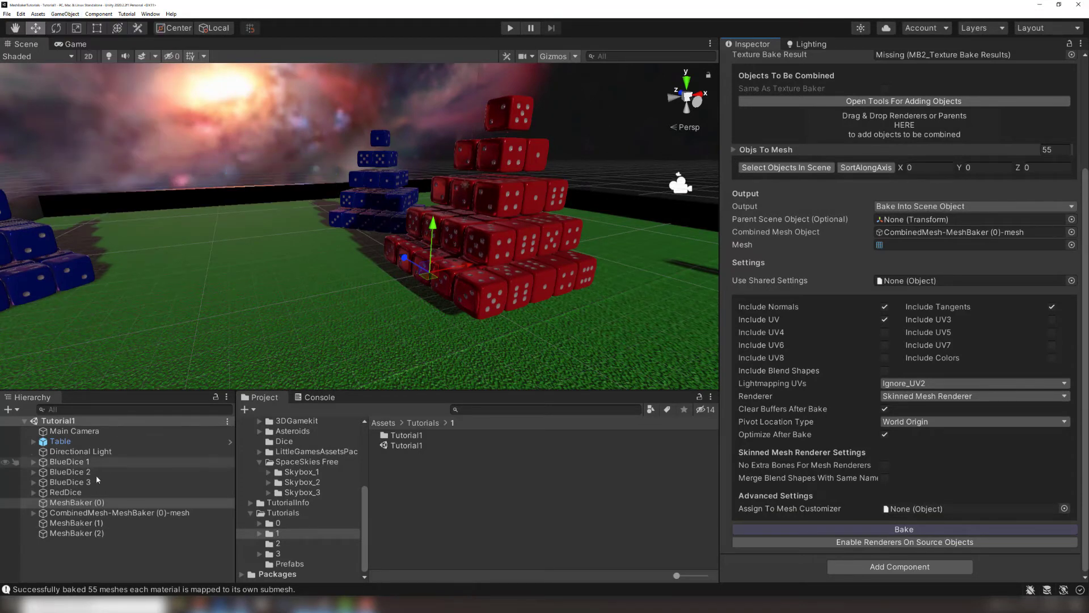
Load the 55 blue dice renderers into MeshBaker (1) and pick its renderer type
click(89, 523)
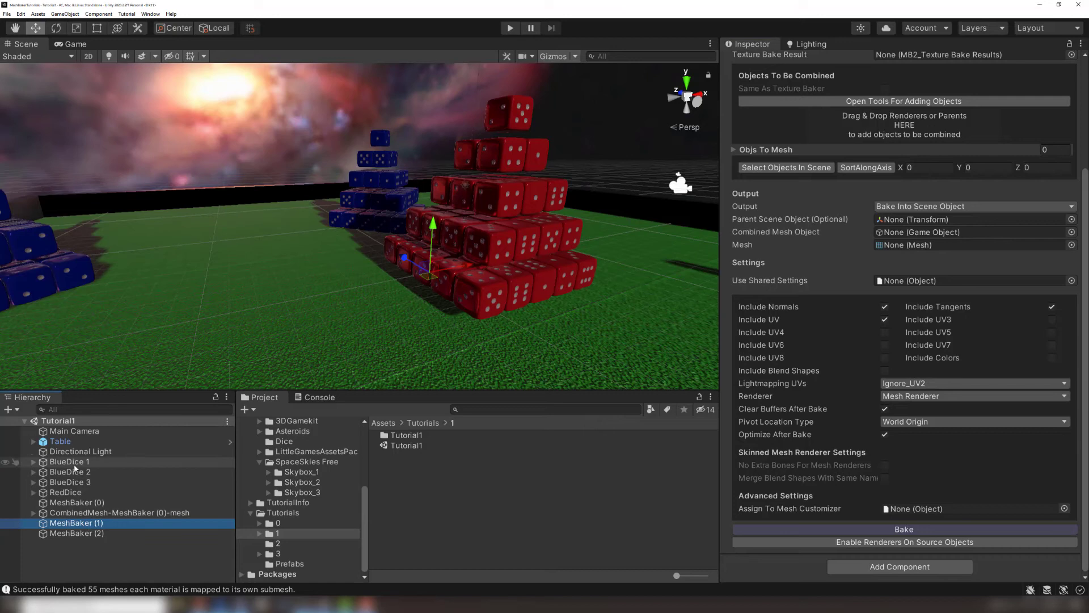
drag(432, 427, 861, 141)
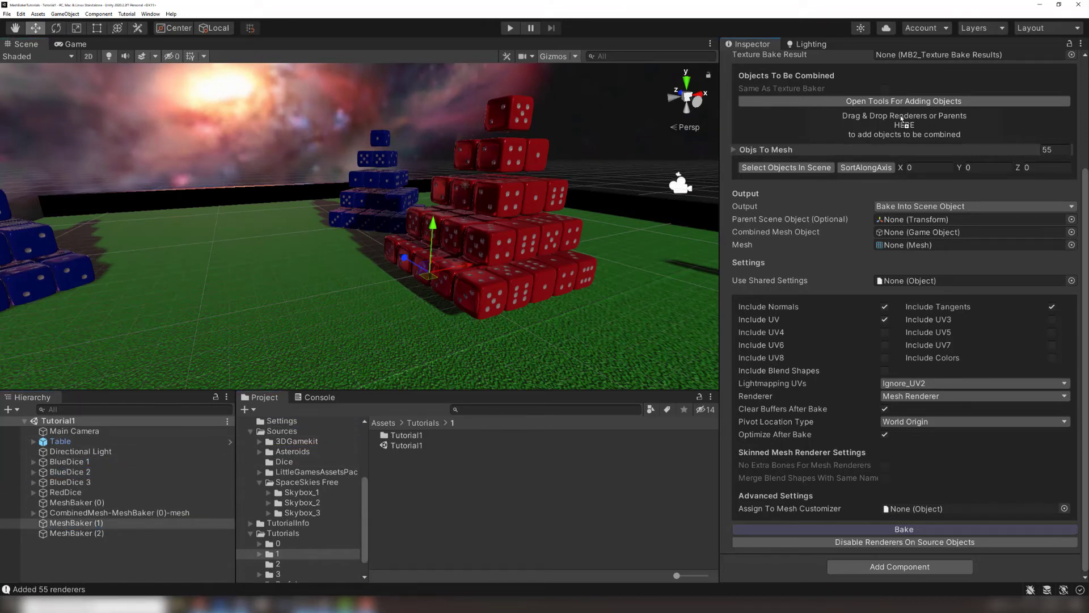
click(921, 398)
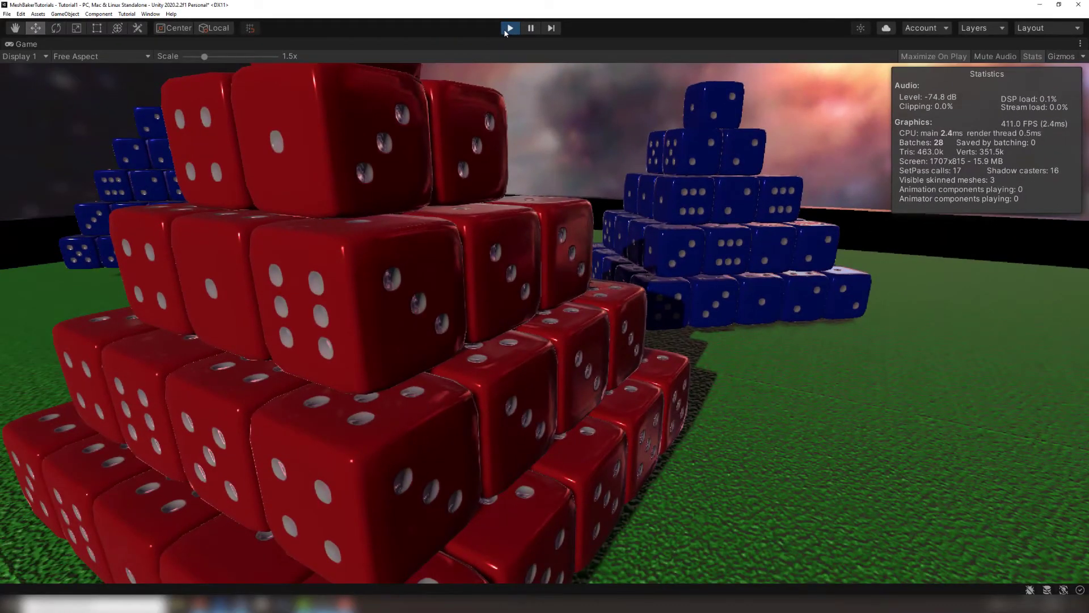
Stop play mode, select CombinedMesh-MeshBaker (0)-mesh, and pan the Scene view
click(509, 28)
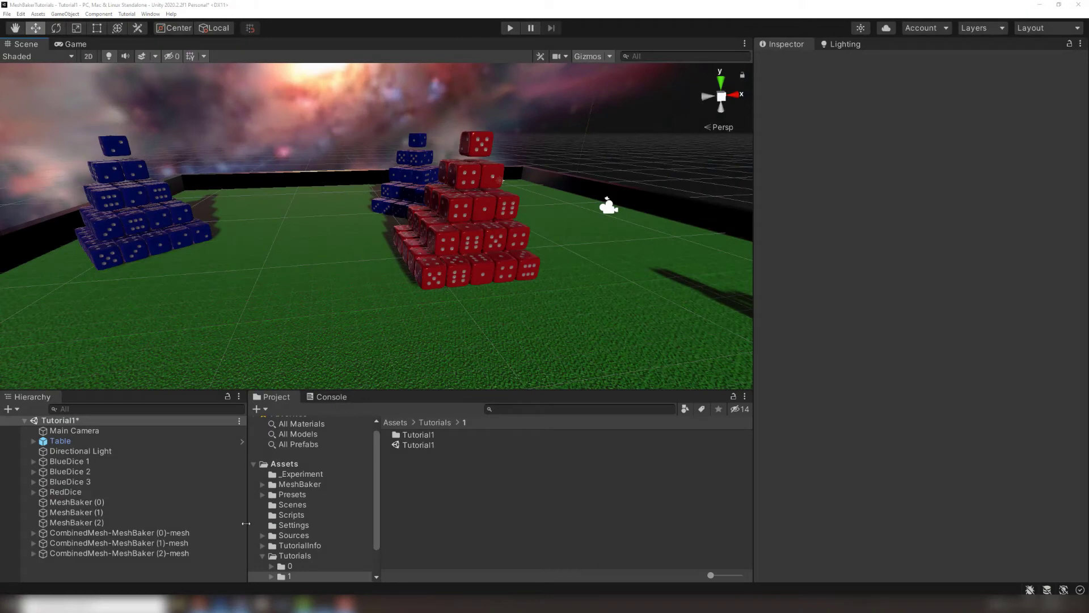
click(193, 533)
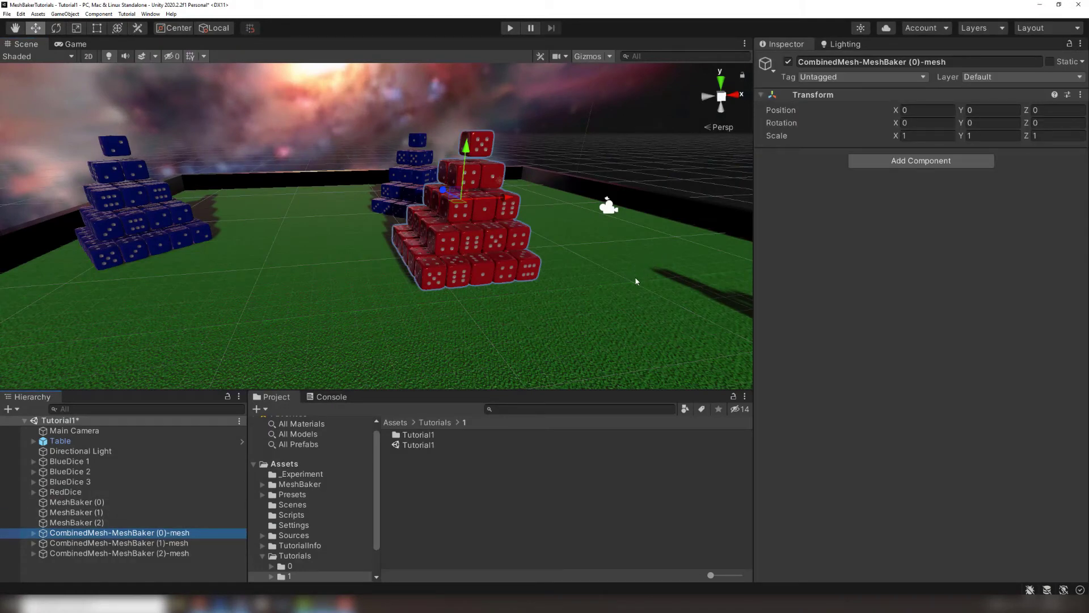
middle_drag(541, 319, 508, 294)
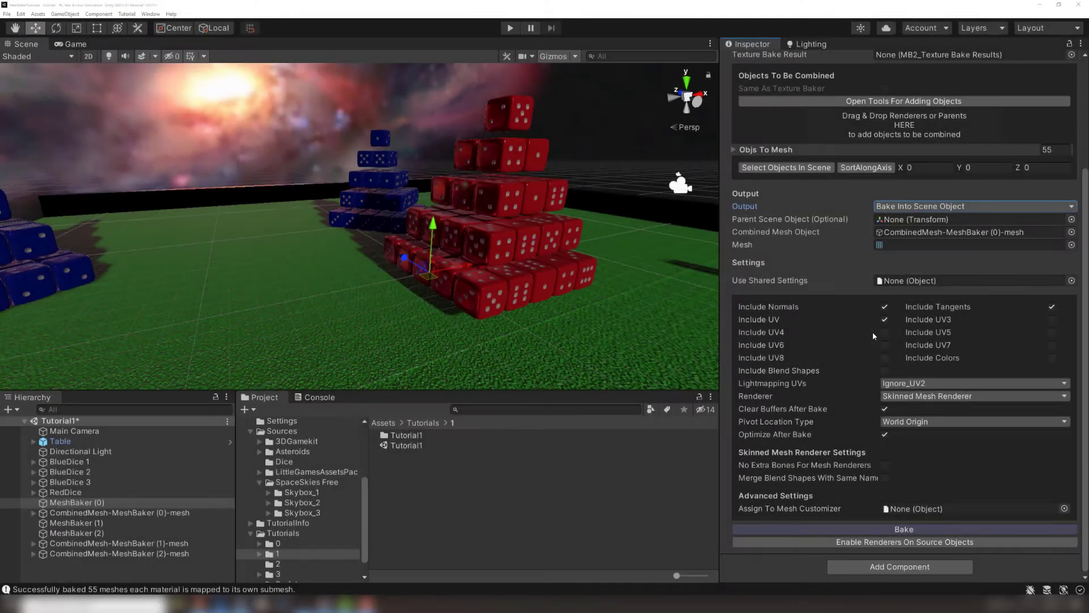
Set MeshBaker (0) Output to Bake Into Prefab and create an empty CombinedRedDice0 prefab
click(982, 207)
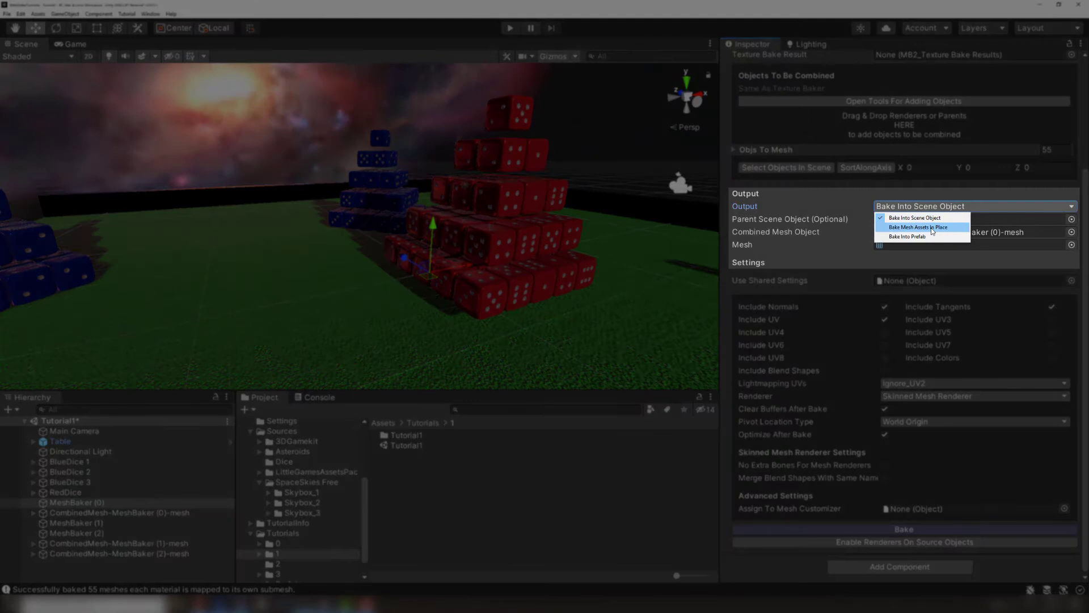
click(925, 232)
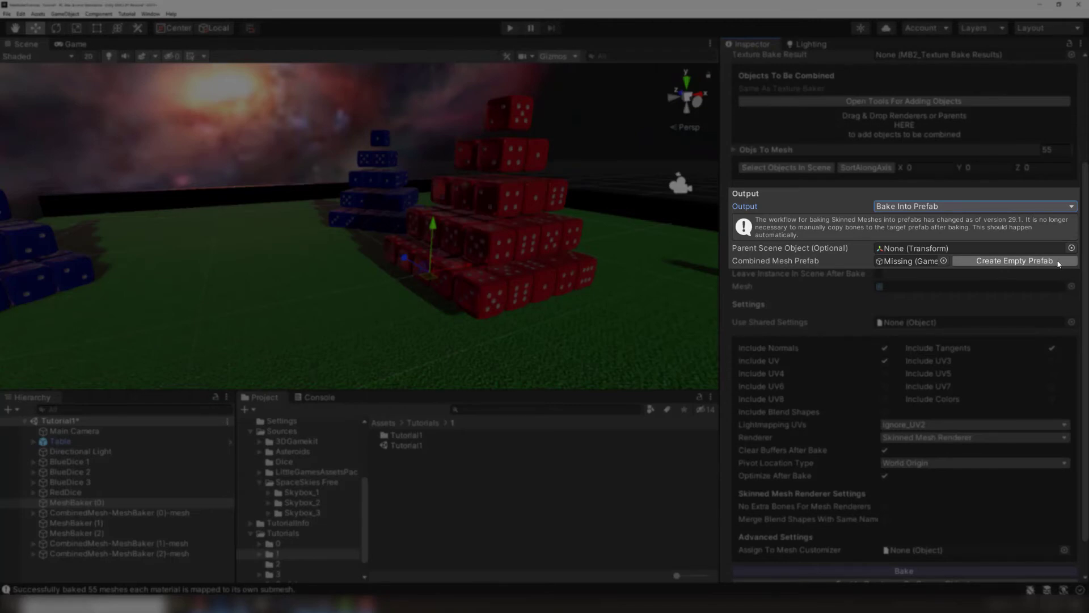
click(1061, 262)
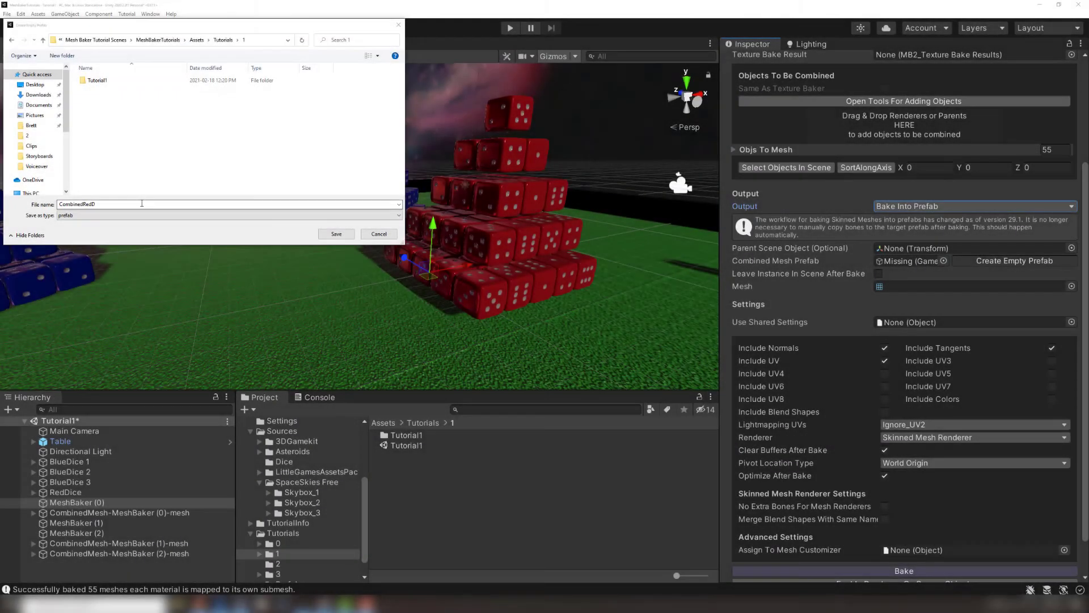
key(Return)
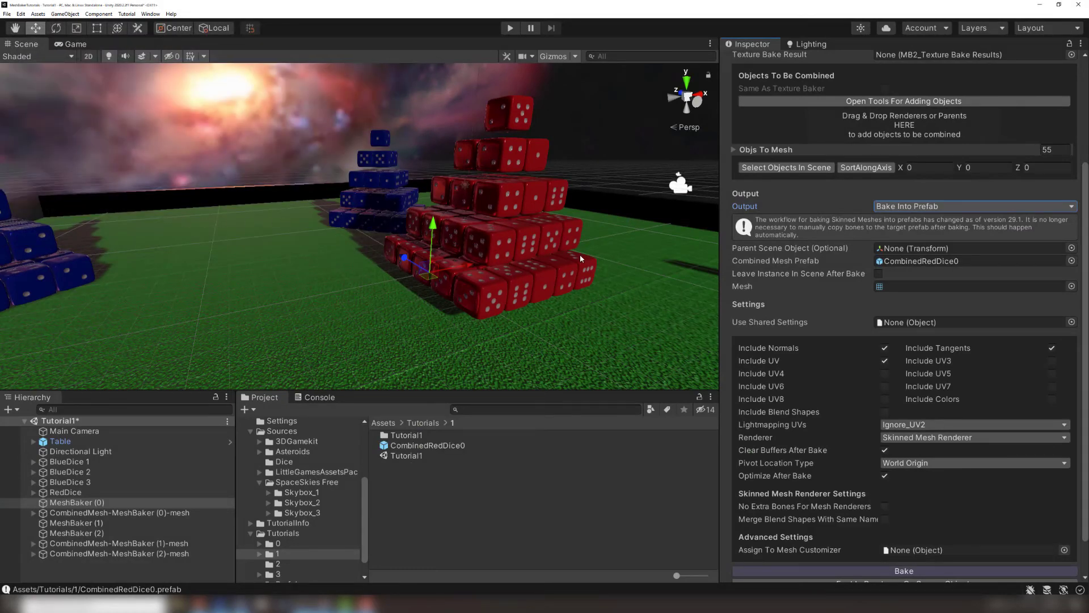
Bake the red dice into CombinedRedDice0 and place that prefab in the scene
scroll(865, 290, down, 3)
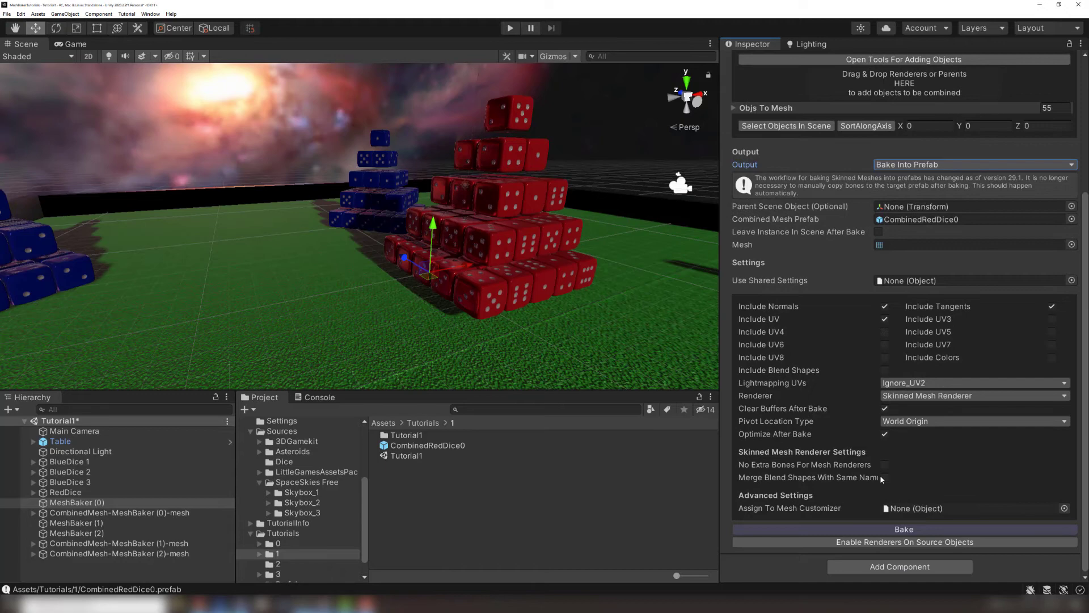
click(866, 530)
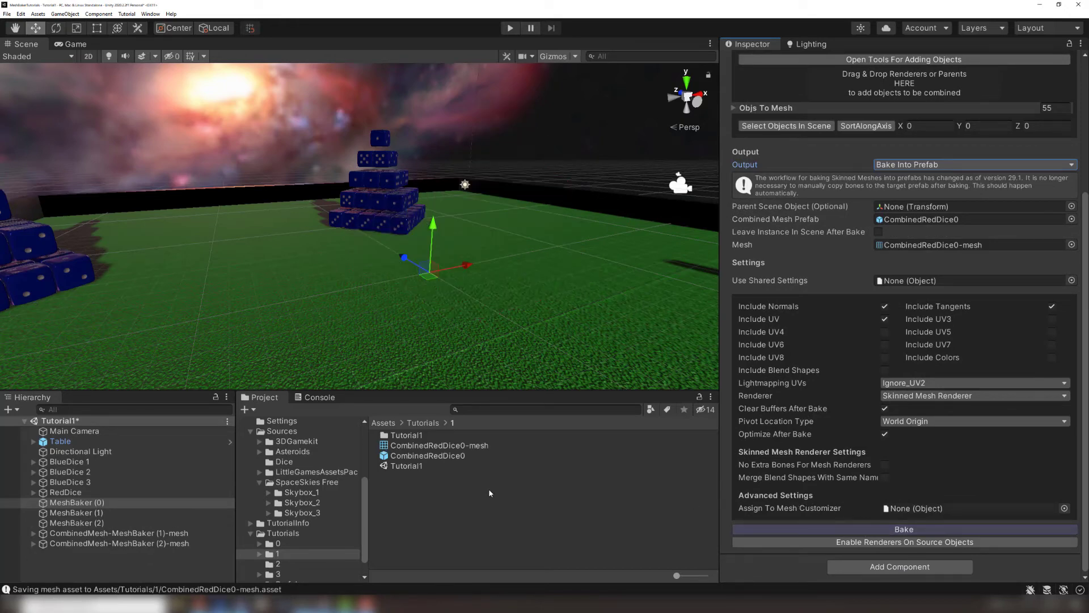
drag(412, 460, 398, 298)
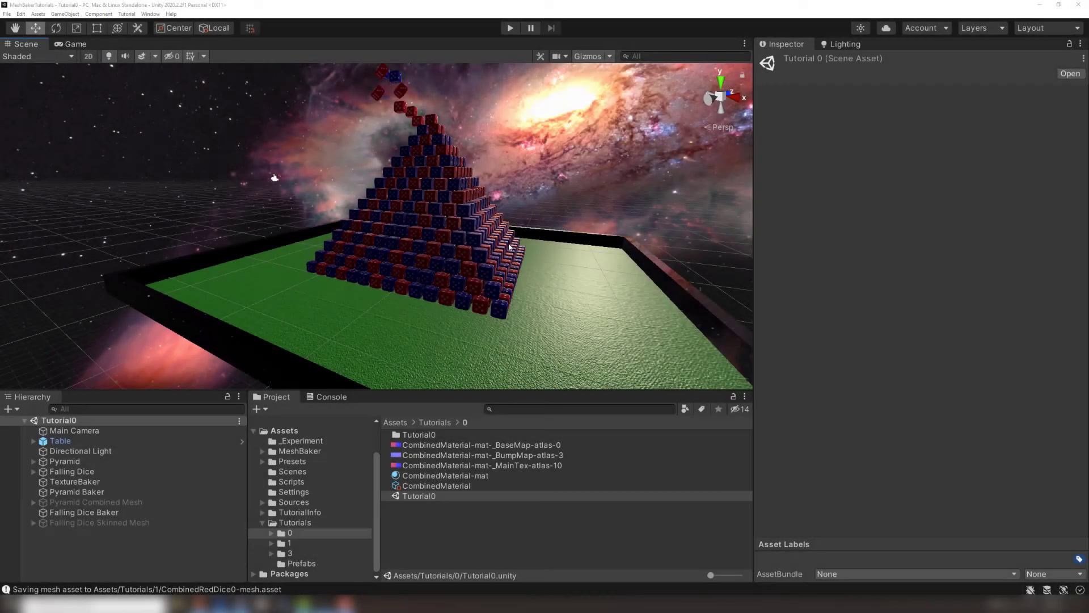
Pan up along the column of falling dice, then run the Tutorial0 scene
drag(494, 217, 458, 434)
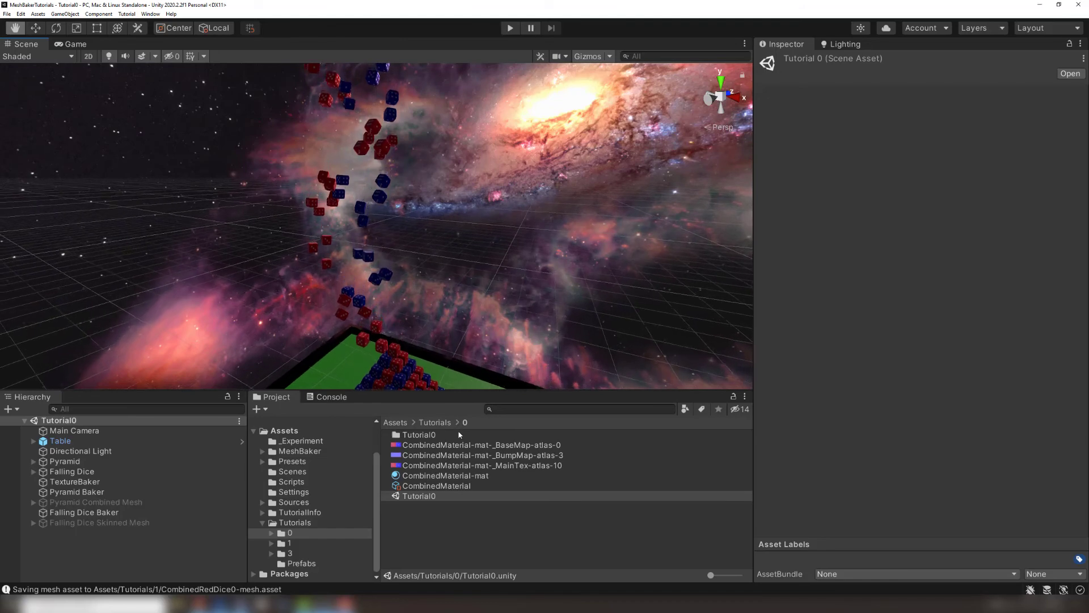
middle_drag(459, 434, 461, 451)
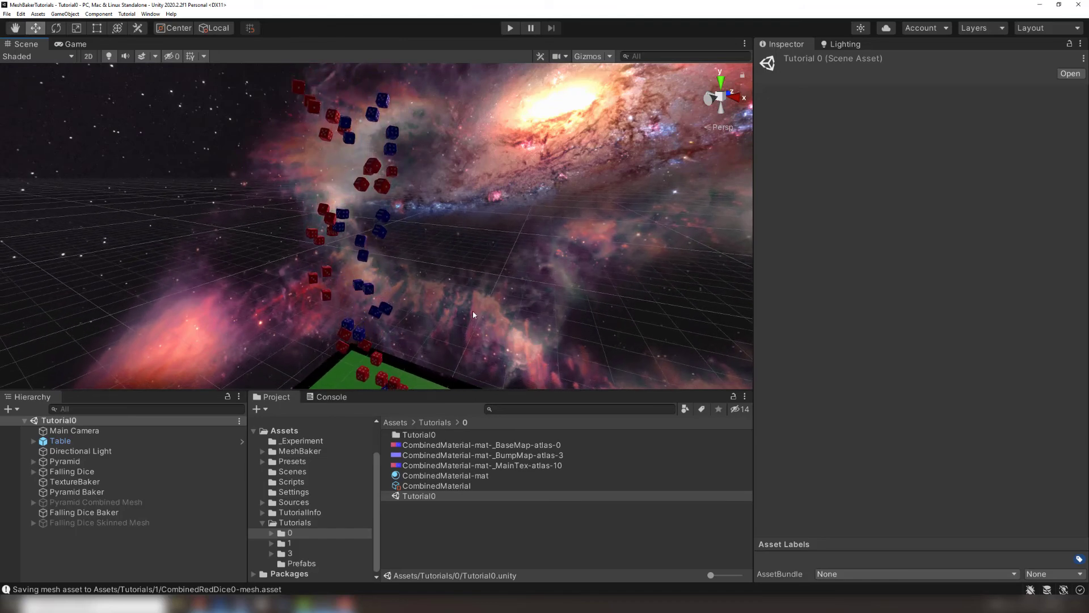
click(510, 28)
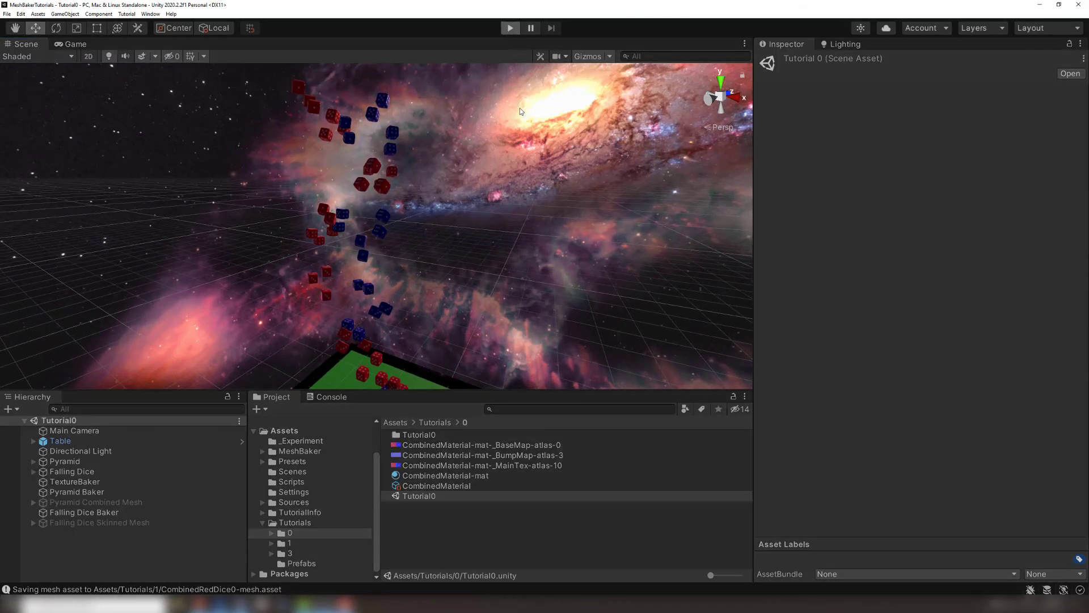